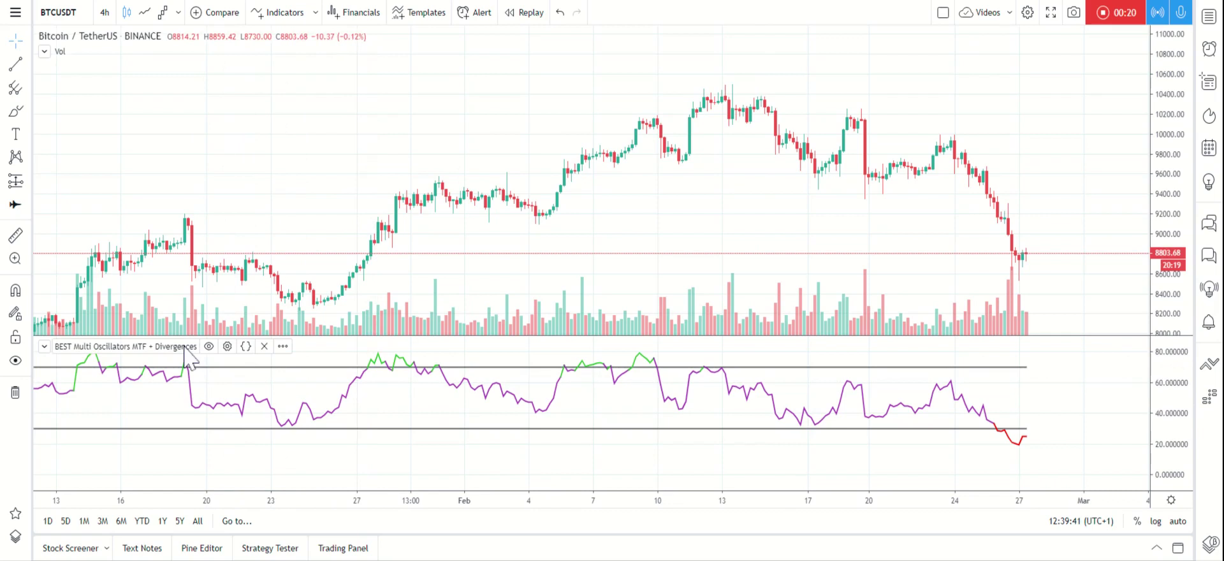
# Open the BEST Multi Oscillators MTF + Divergences indicator's Inputs dialog from its legend gear.
pyautogui.click(227, 346)
# Expand the Type Of Oscillator dropdown, currently set to 3 - RSI.
pyautogui.scroll(-3, 624, 172)
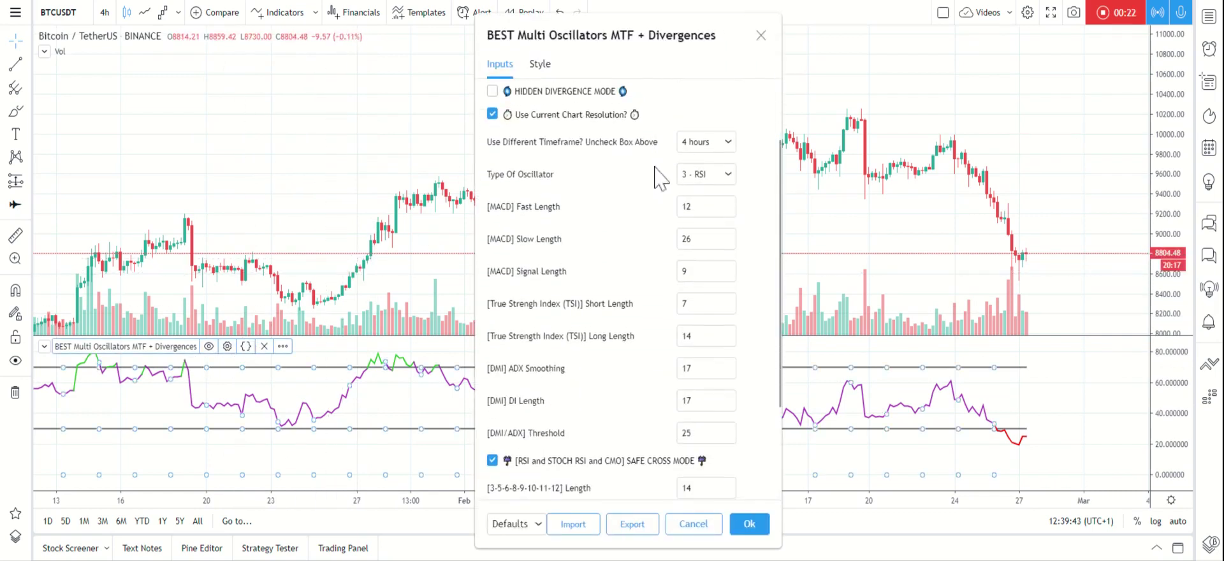
pyautogui.click(735, 180)
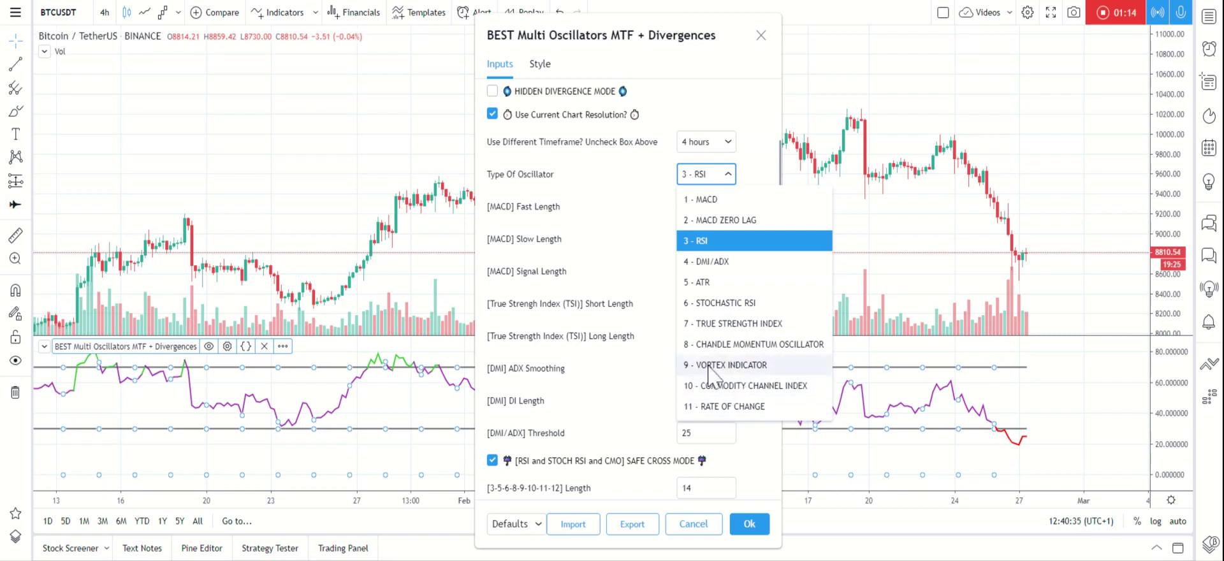
# Change the Type Of Oscillator from 3 - RSI to 1 - MACD.
pyautogui.click(607, 280)
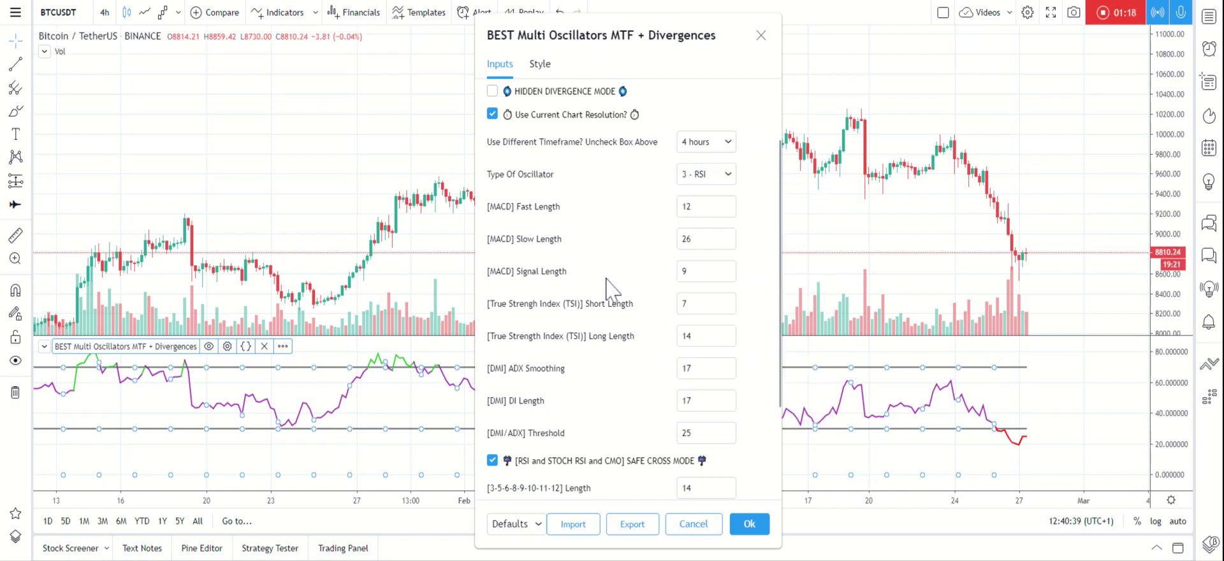
pyautogui.scroll(3, 607, 280)
pyautogui.scroll(-2, 705, 101)
pyautogui.scroll(1, 628, 200)
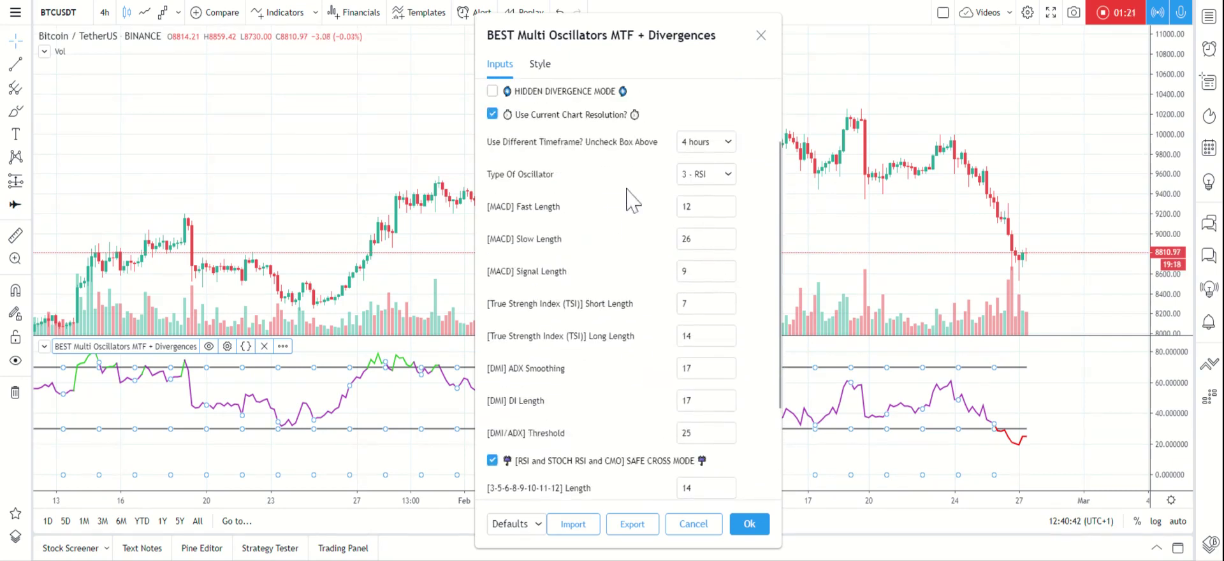
pyautogui.click(708, 173)
pyautogui.click(706, 201)
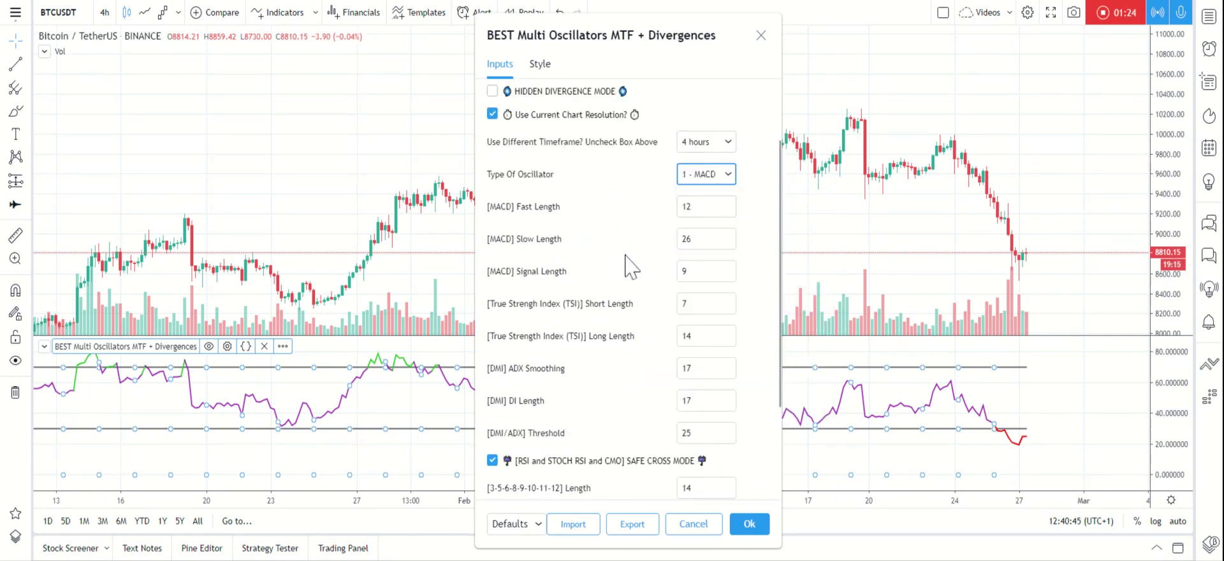
# Close the settings, rescale the MACD pane, and reopen the indicator settings.
pyautogui.press('Return')
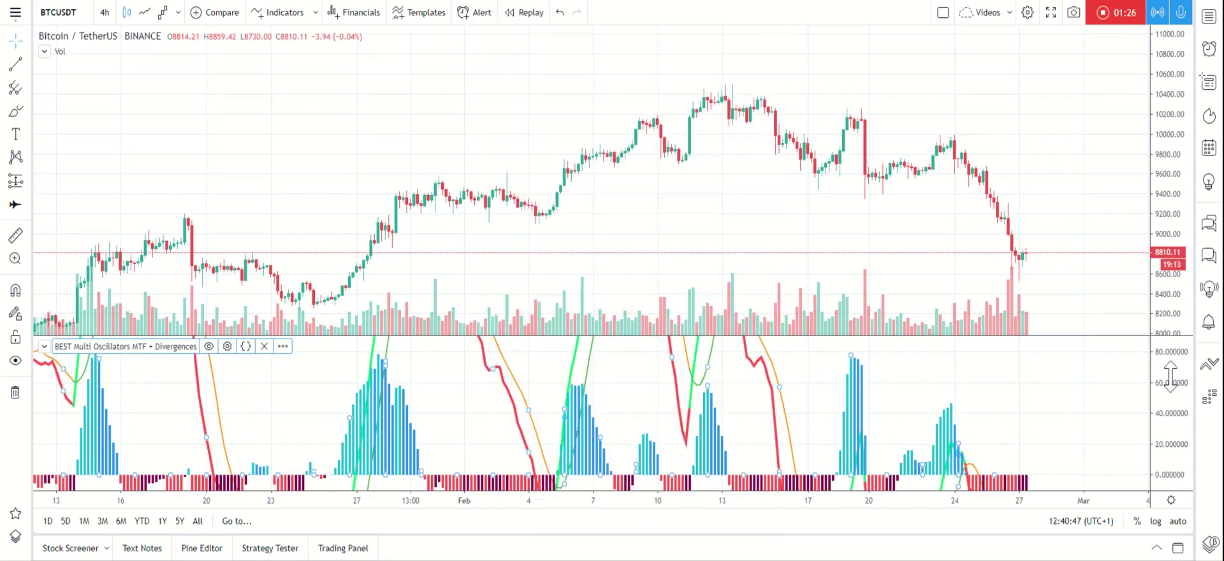
pyautogui.moveTo(1169, 394); pyautogui.dragTo(1169, 411)
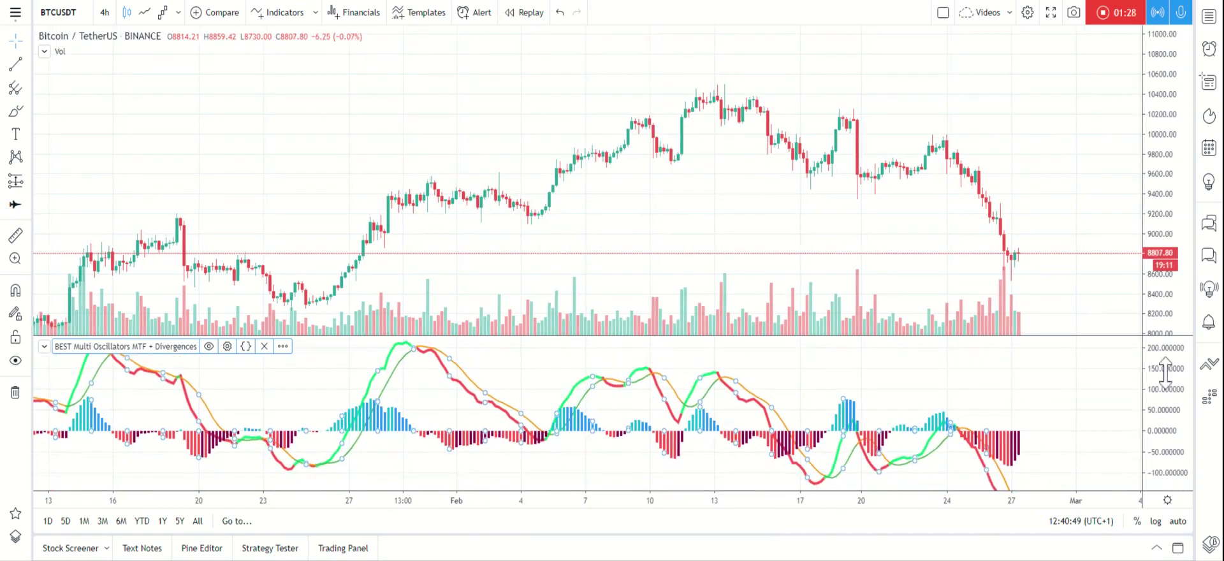
pyautogui.click(227, 346)
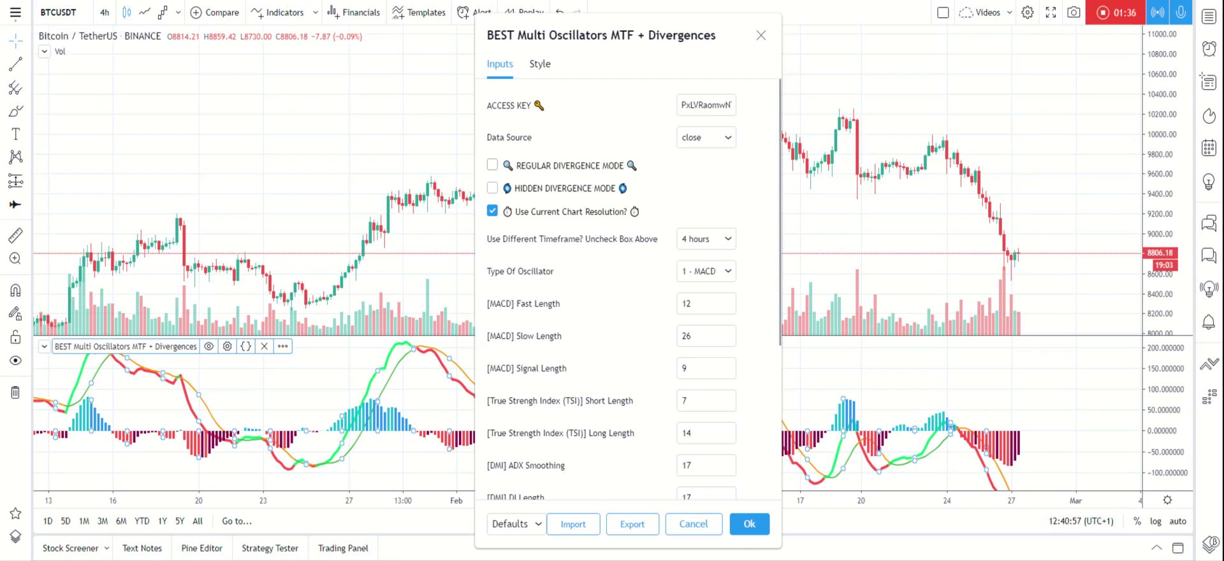
# Enable REGULAR DIVERGENCE MODE, leaving HIDDEN divergence mode off.
pyautogui.click(584, 167)
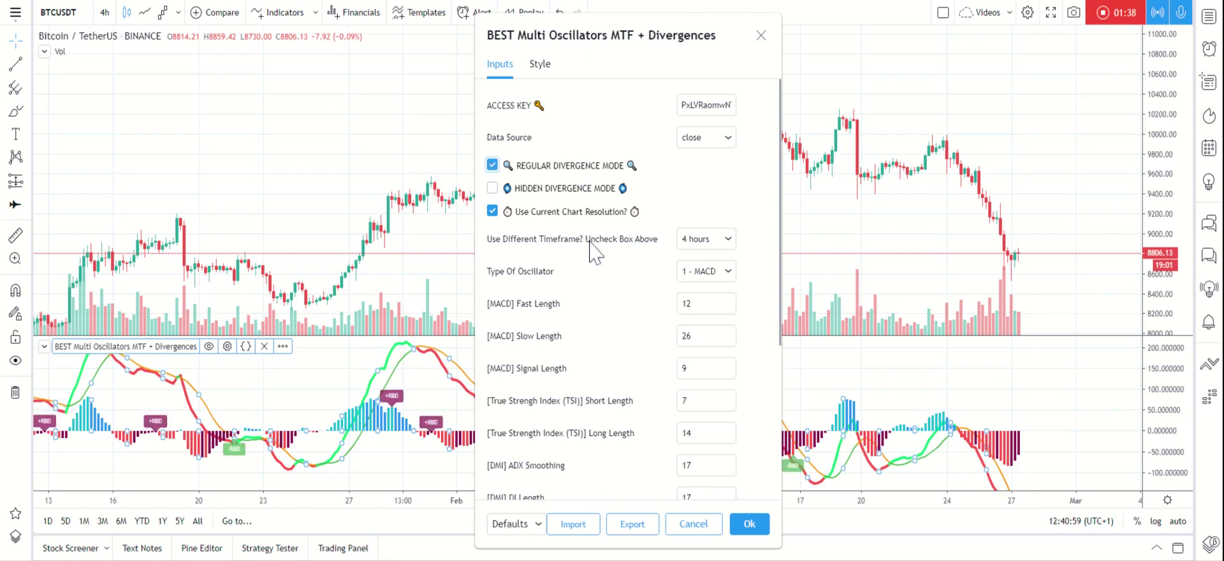
pyautogui.scroll(-2, 589, 241)
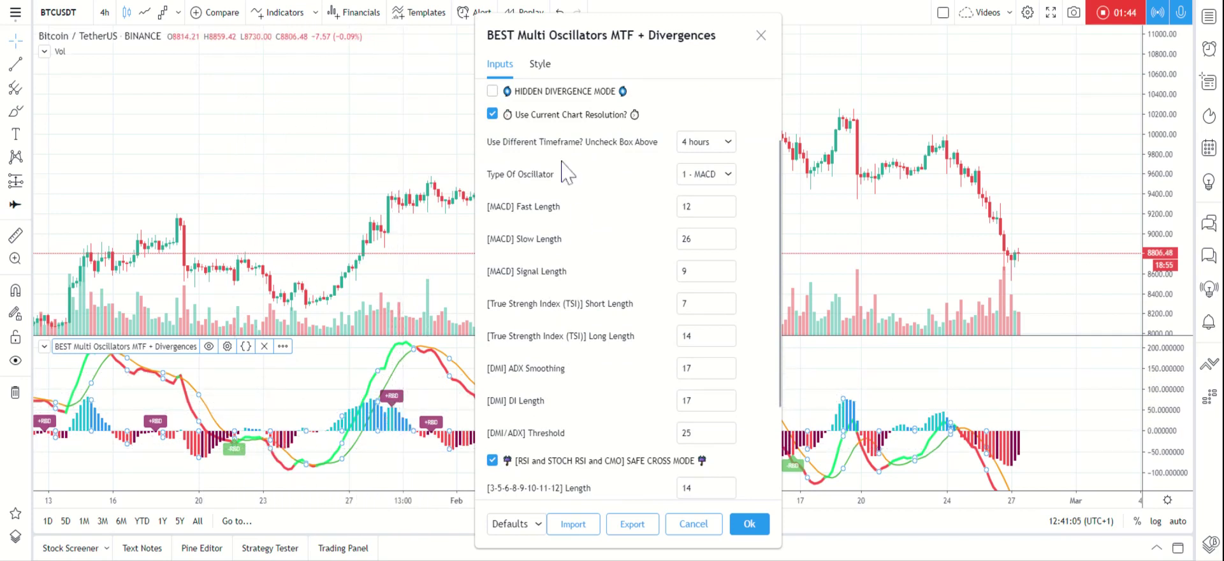
pyautogui.scroll(2, 536, 181)
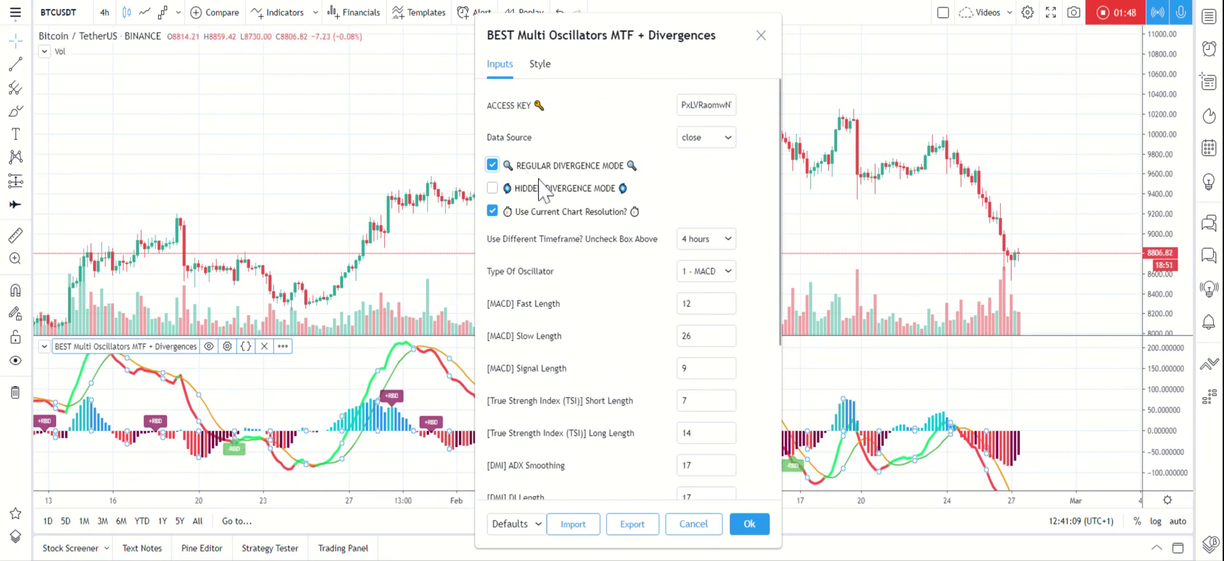
pyautogui.click(540, 190)
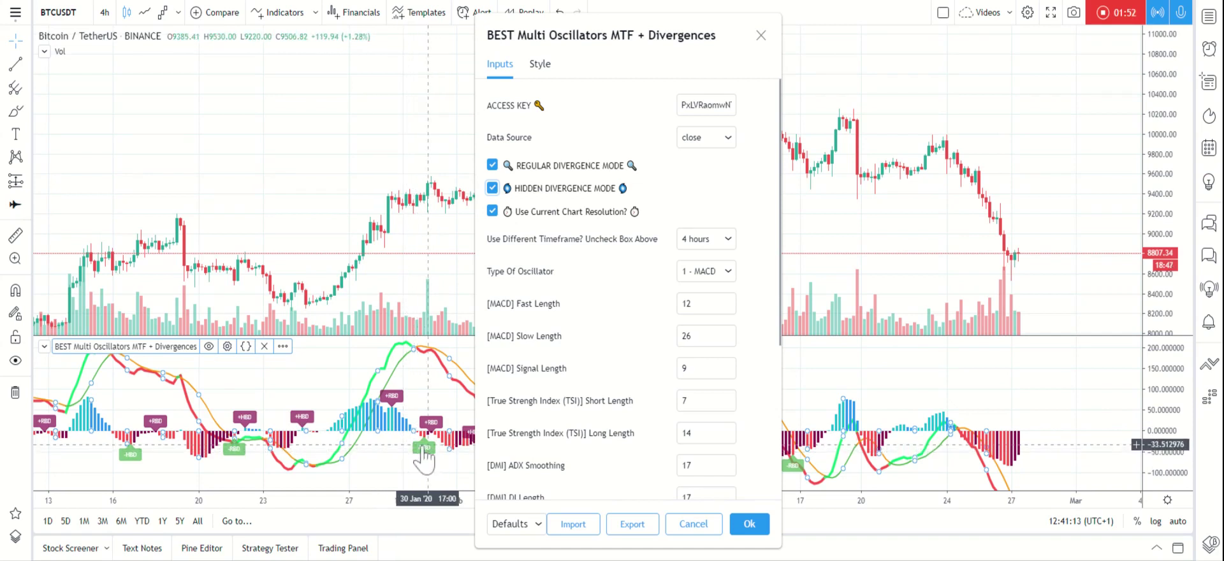
pyautogui.click(548, 187)
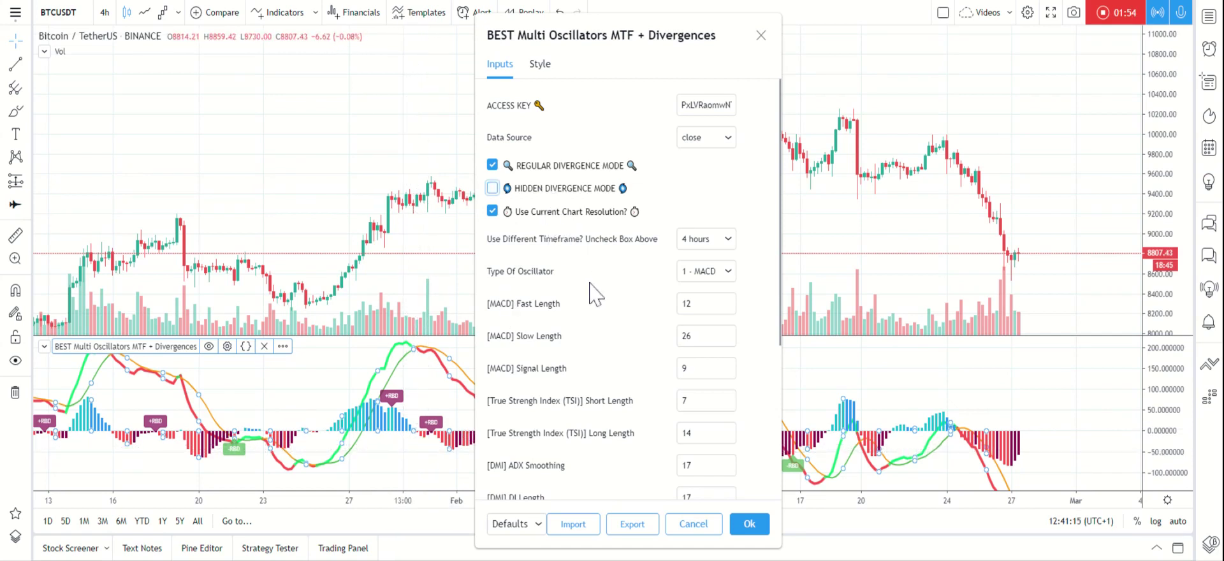
# Set the indicator timeframe to 1 day and uncheck Use Current Chart Resolution.
pyautogui.click(708, 240)
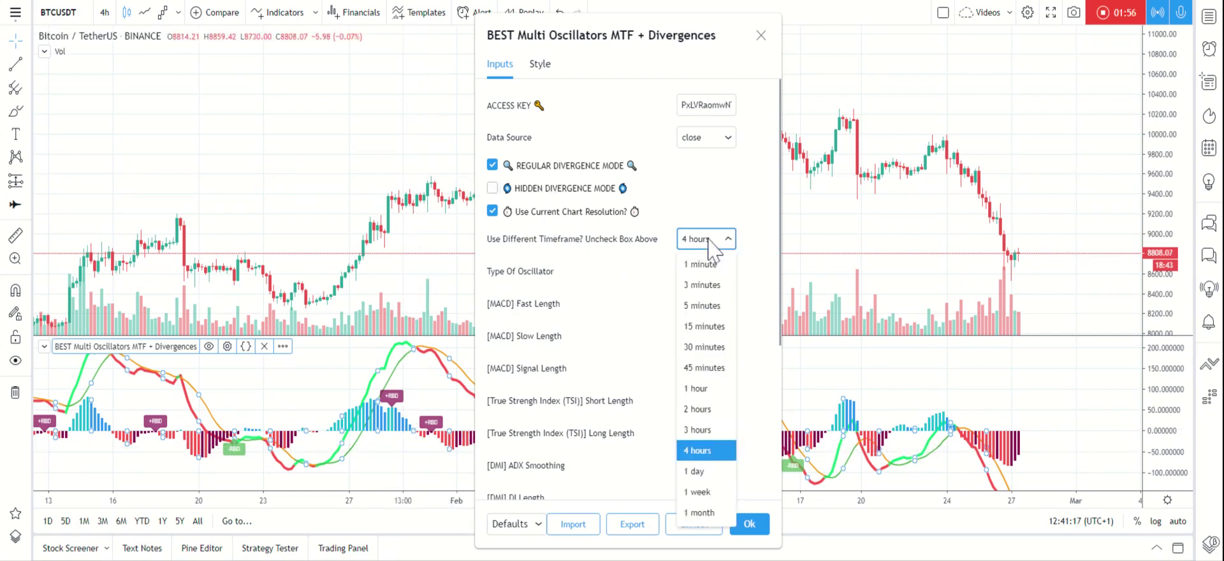
pyautogui.click(701, 476)
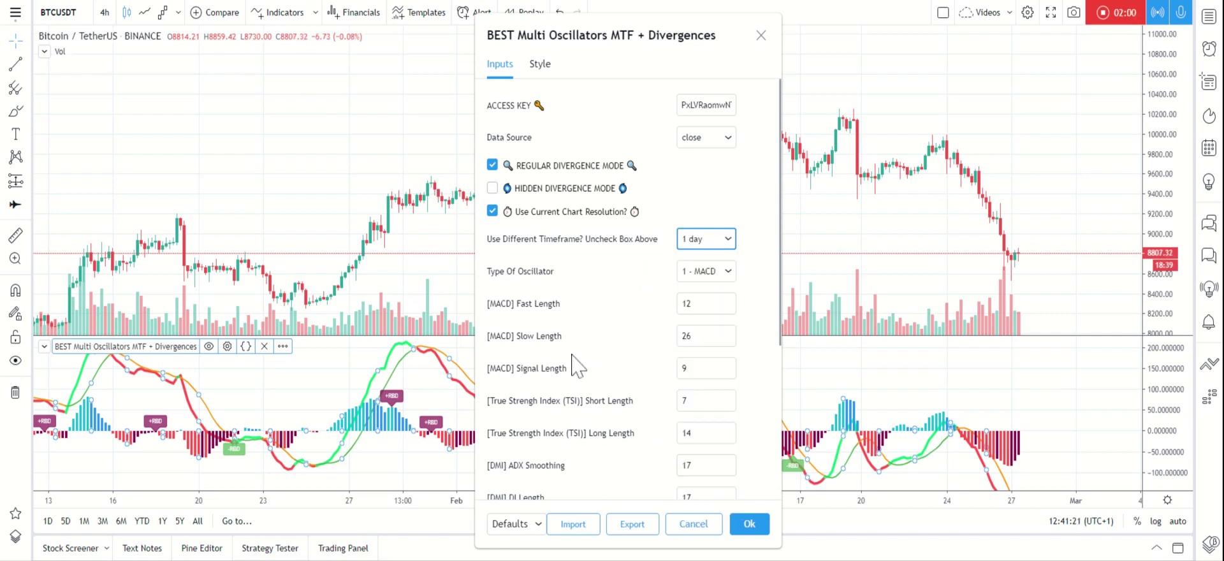
pyautogui.click(574, 212)
pyautogui.scroll(-2, 577, 271)
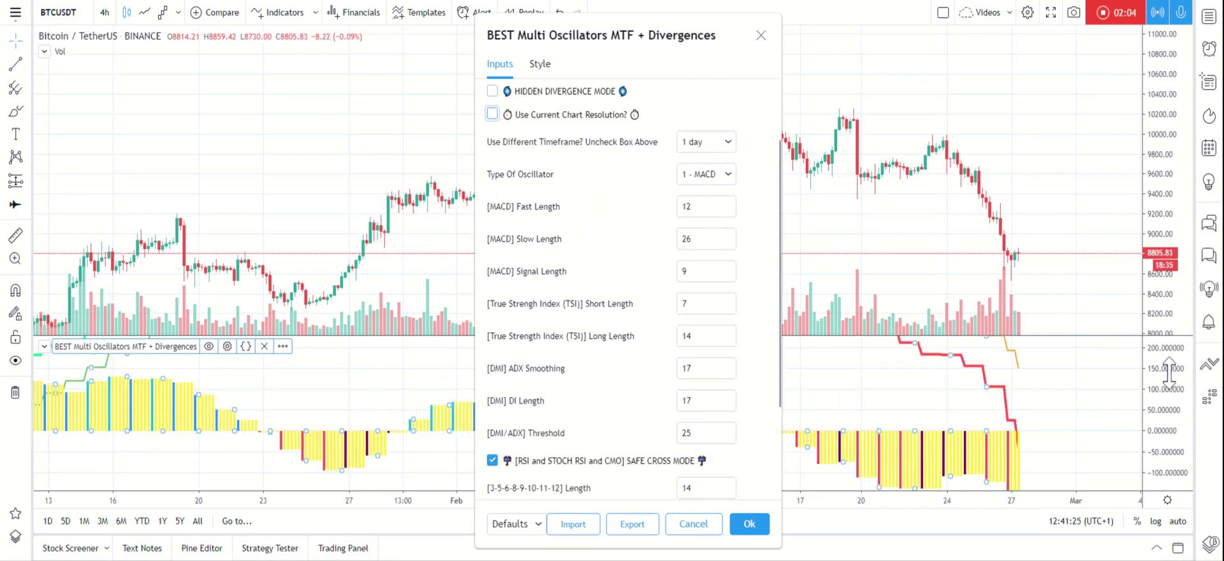
# Confirm with OK and auto-fit the pane's scale to the stepped 1 day MACD lines.
pyautogui.click(1168, 427)
pyautogui.doubleClick(1168, 428)
pyautogui.moveTo(792, 410); pyautogui.dragTo(831, 417)
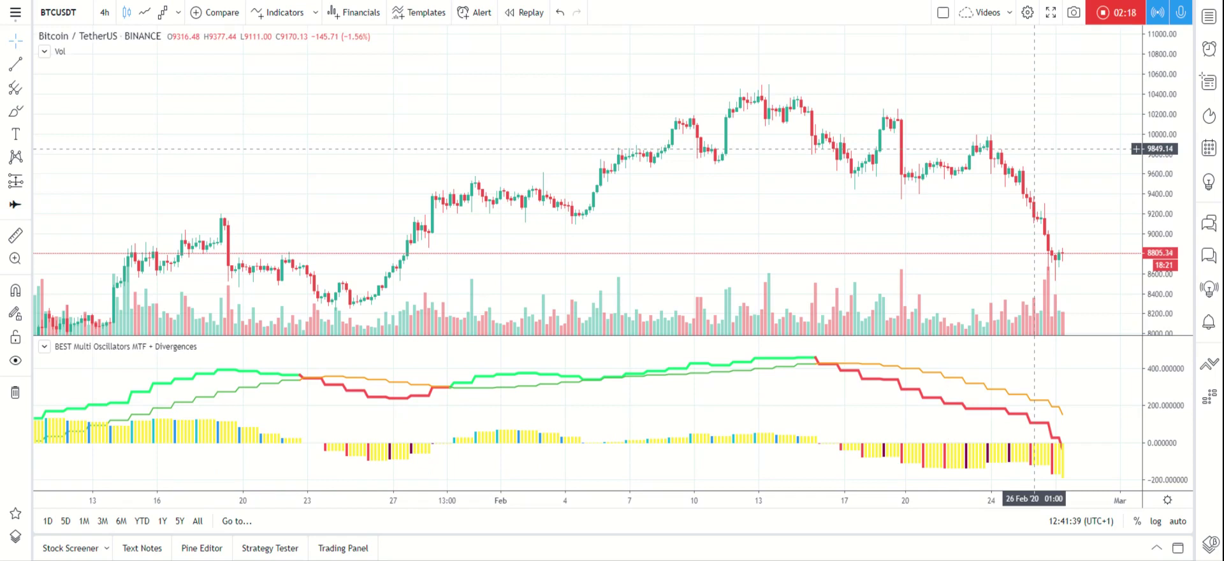
pyautogui.moveTo(217, 356)
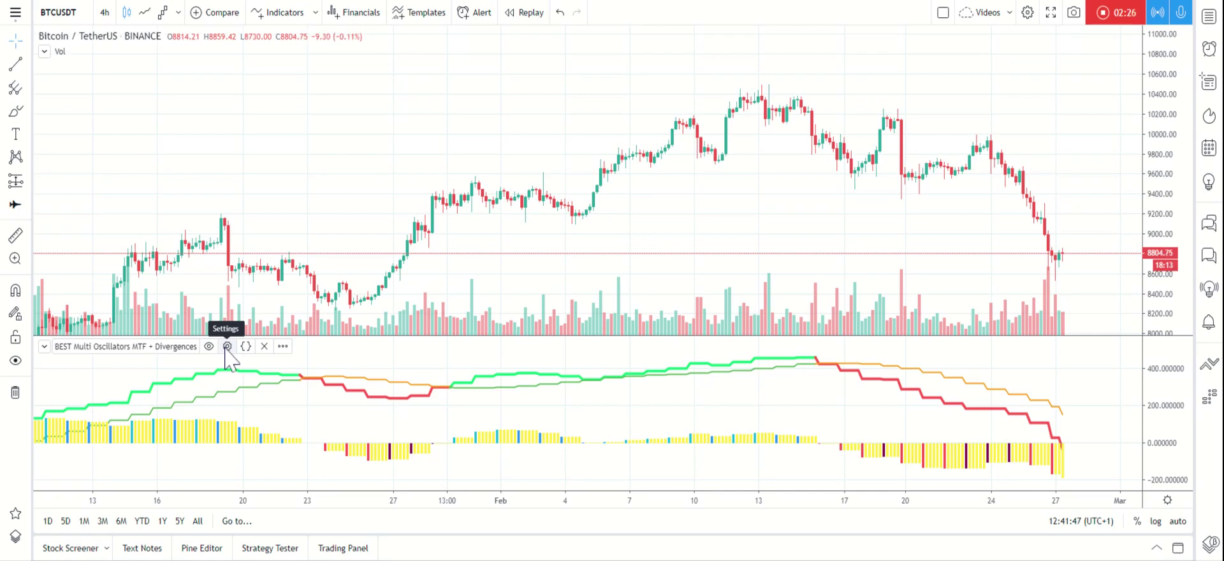
# Re-check Use Current Chart Resolution and switch the oscillator back to 3 - RSI.
pyautogui.click(227, 346)
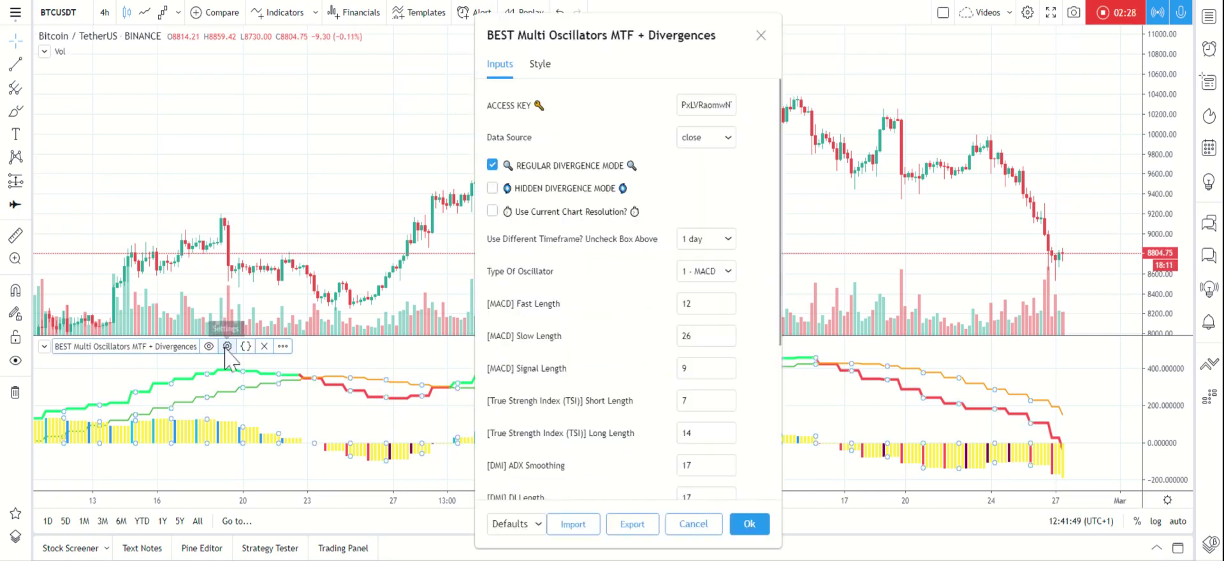
pyautogui.click(576, 216)
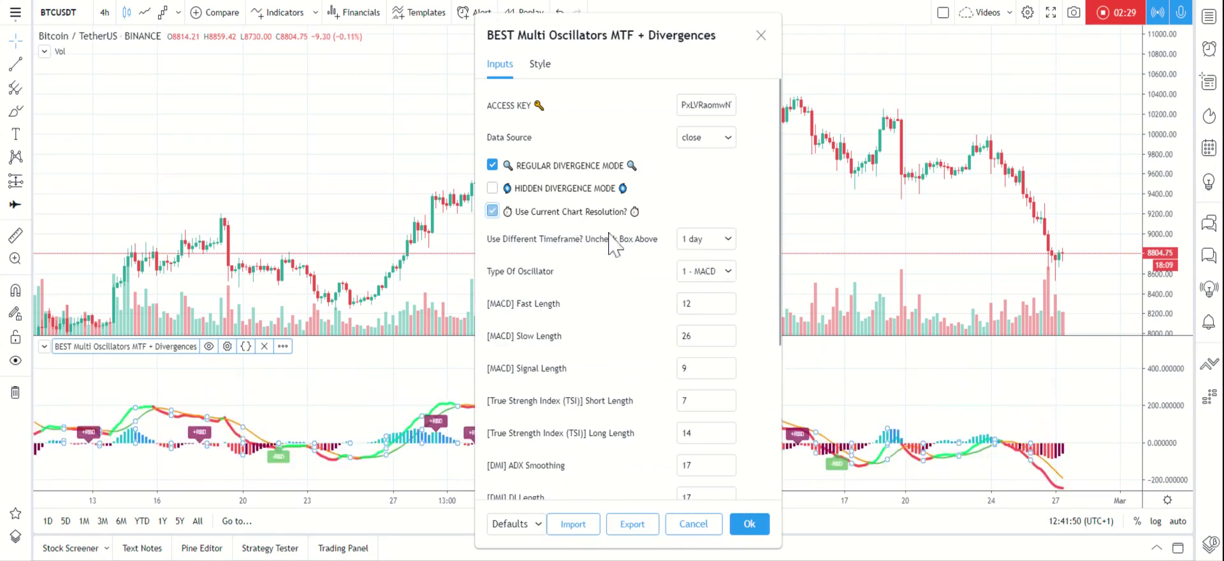
pyautogui.click(704, 273)
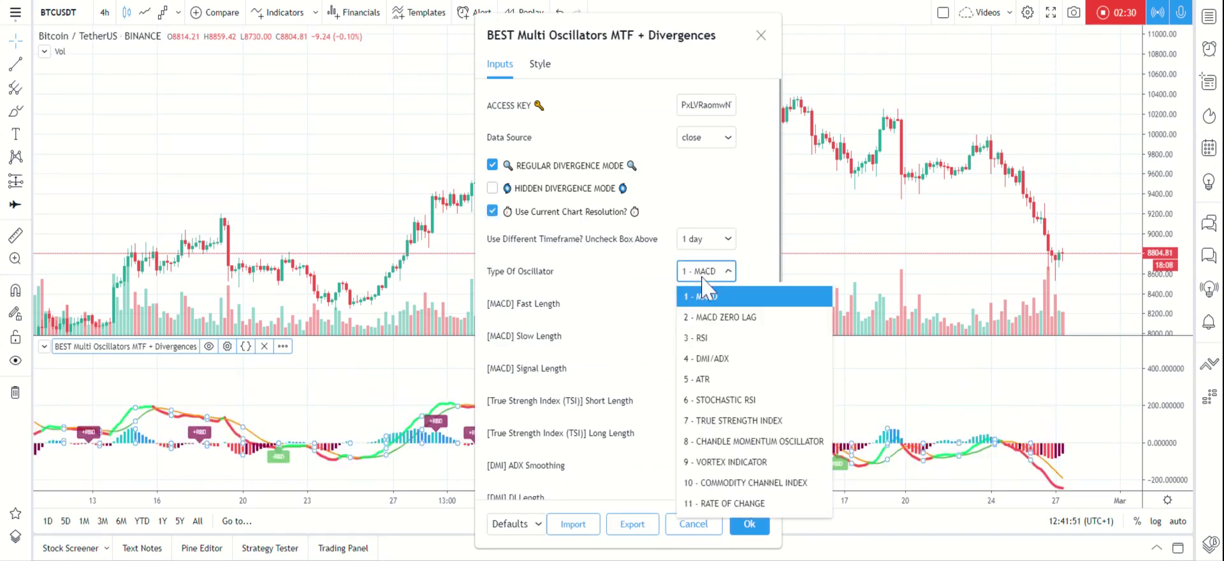
pyautogui.click(712, 337)
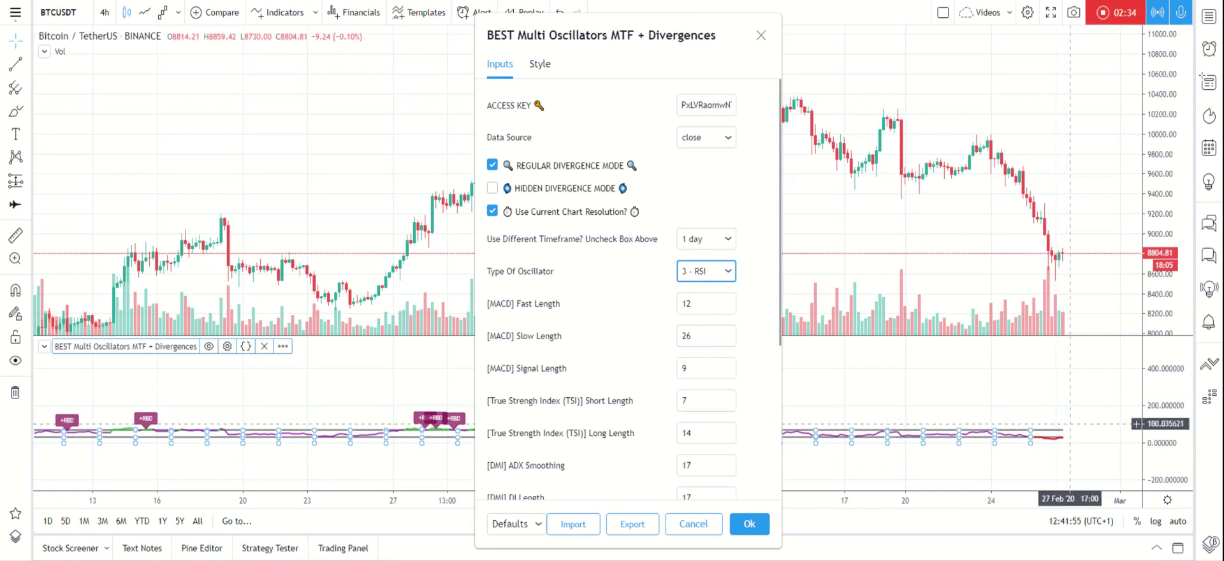
pyautogui.rightClick(1154, 468)
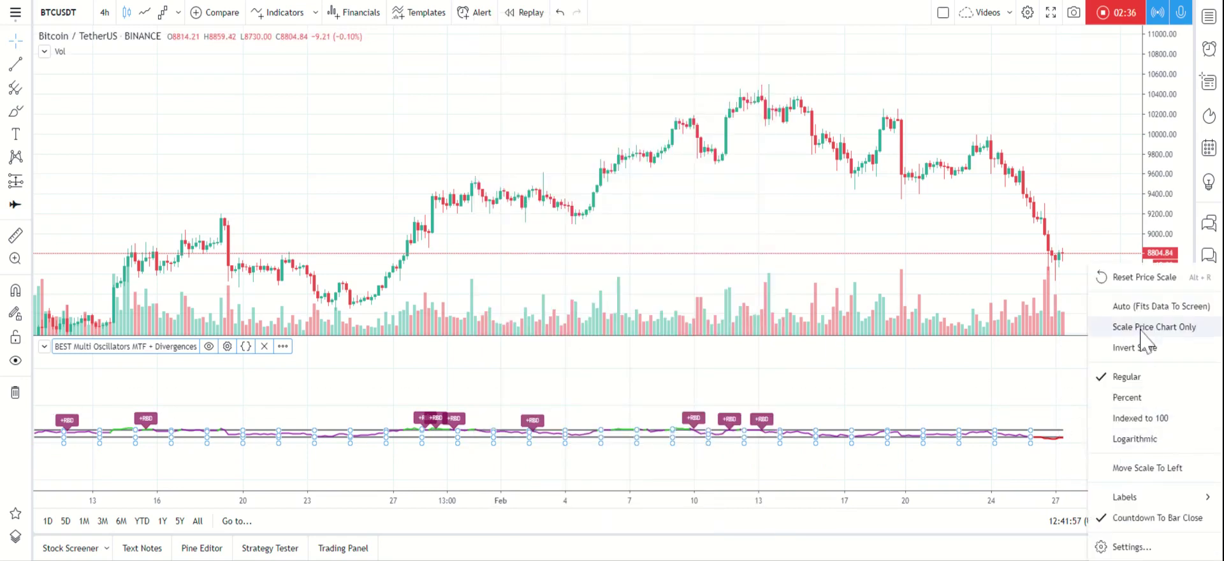
# Set the oscillator price scale to Auto (Fits Data To Screen) so RSI fills the pane.
pyautogui.click(985, 396)
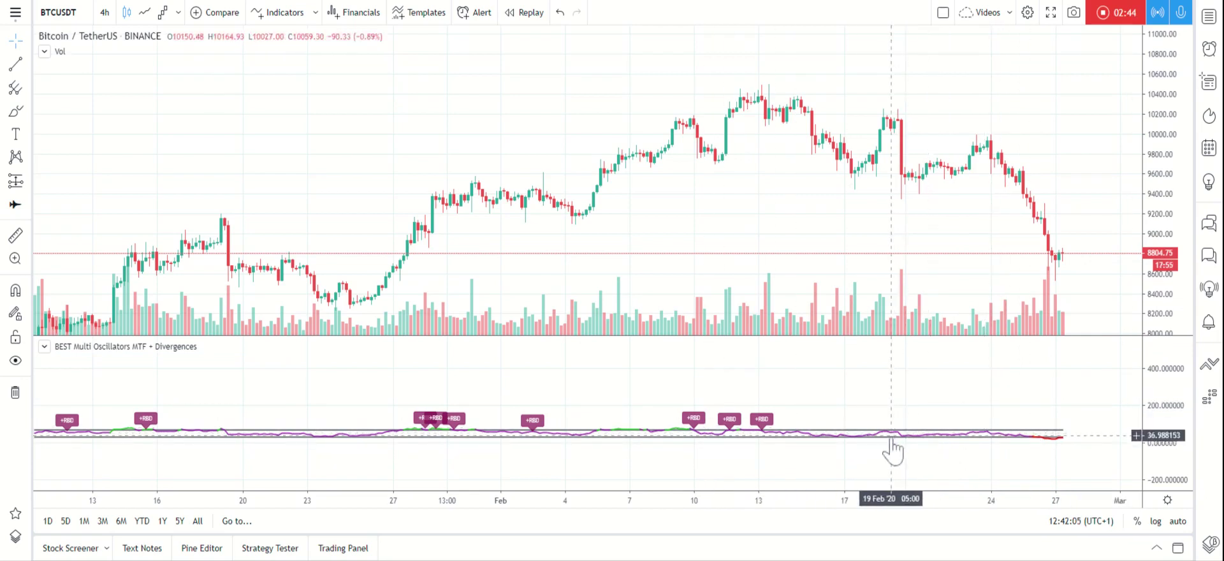
pyautogui.rightClick(1170, 416)
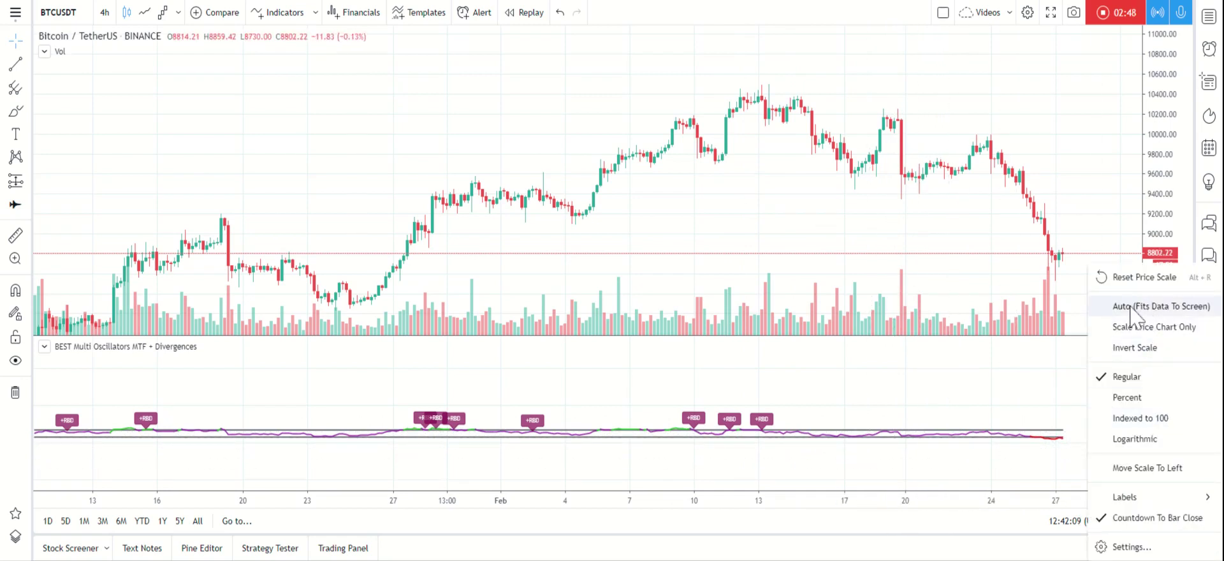
pyautogui.click(1162, 306)
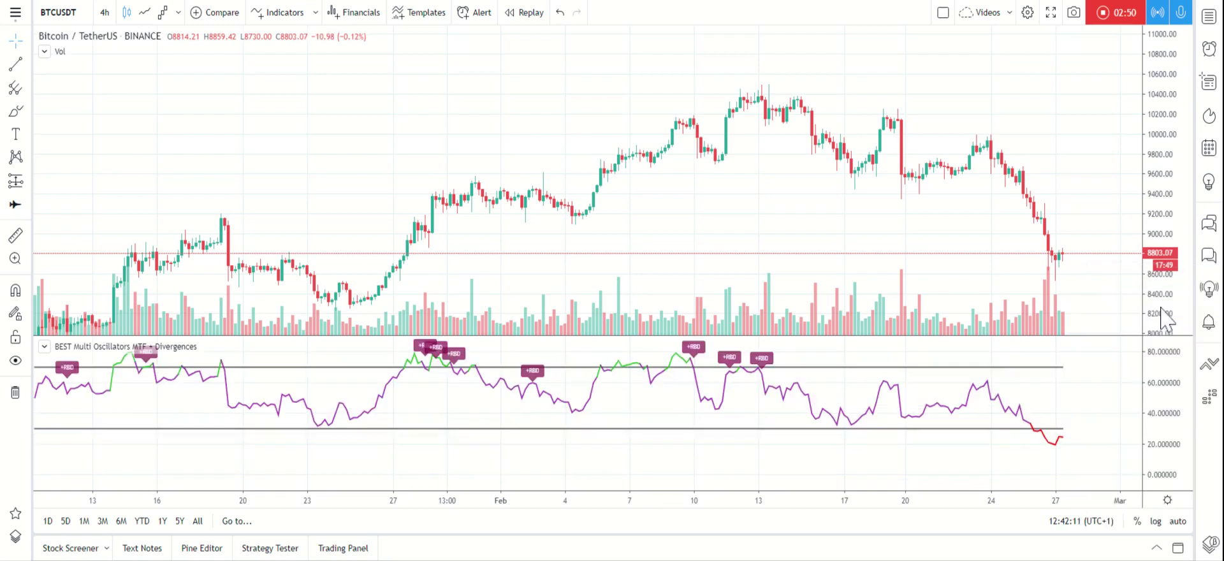
pyautogui.moveTo(998, 408); pyautogui.dragTo(1009, 408)
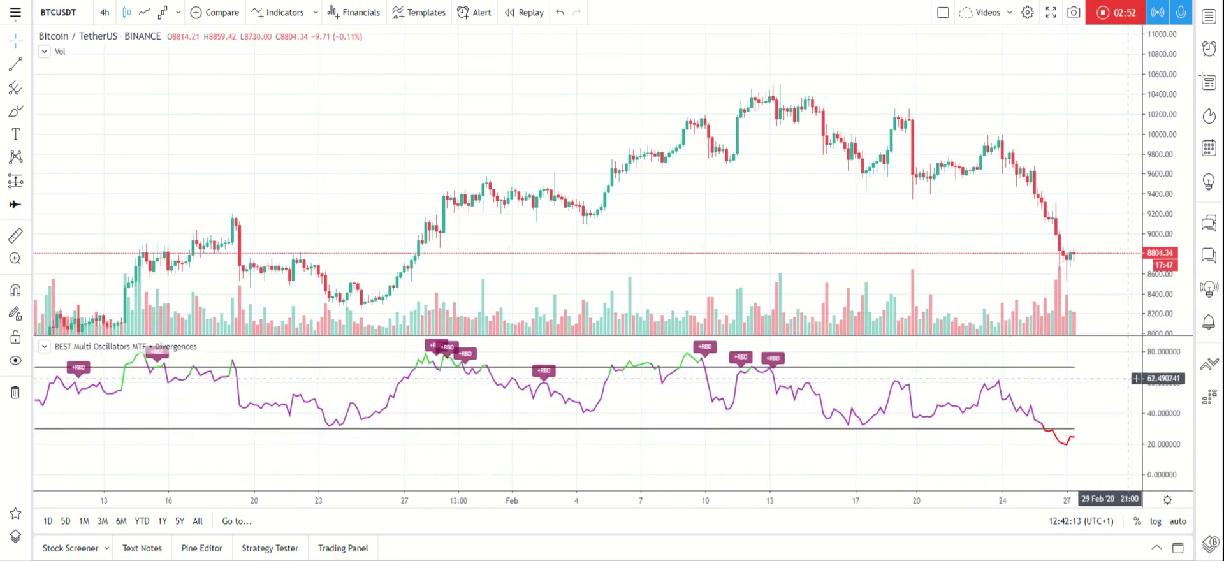
pyautogui.moveTo(141, 351)
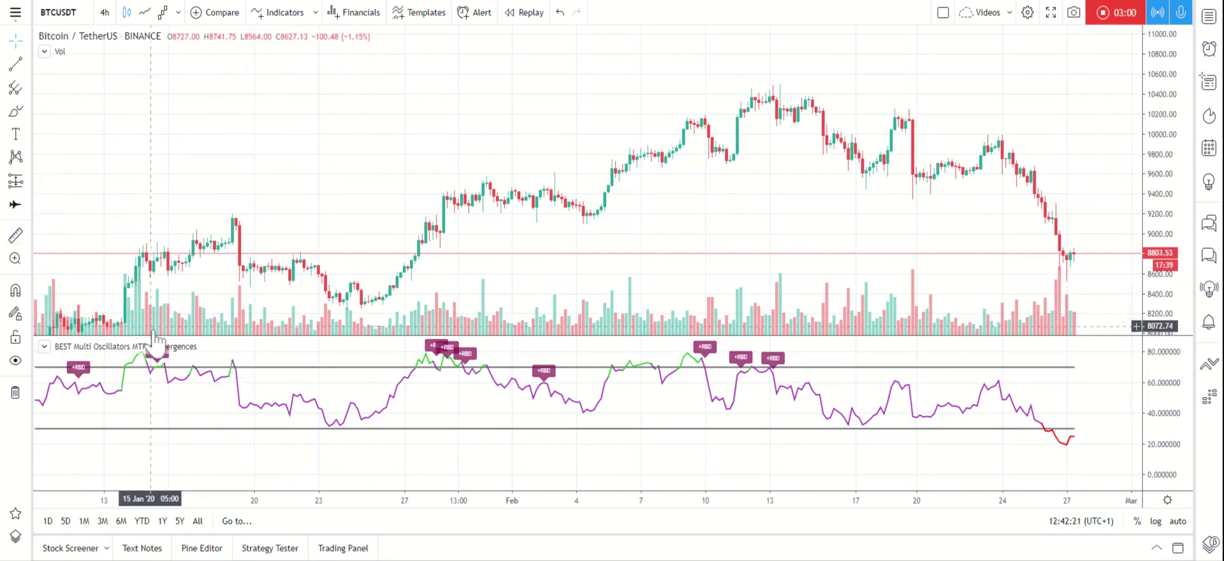
pyautogui.click(227, 346)
pyautogui.scroll(-4, 657, 373)
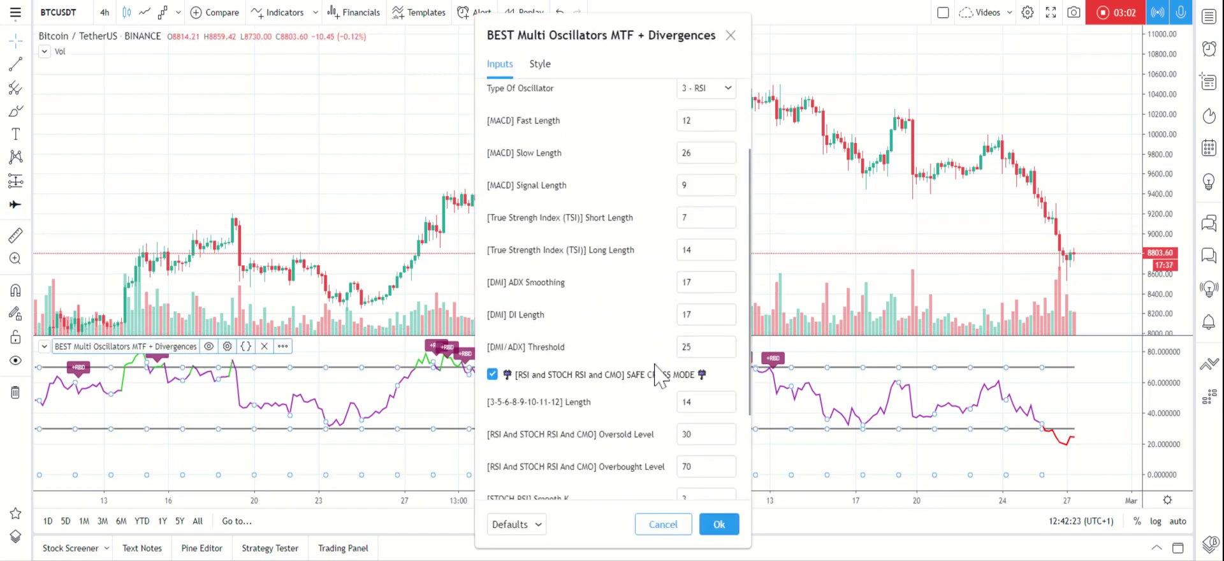
pyautogui.scroll(3, 656, 373)
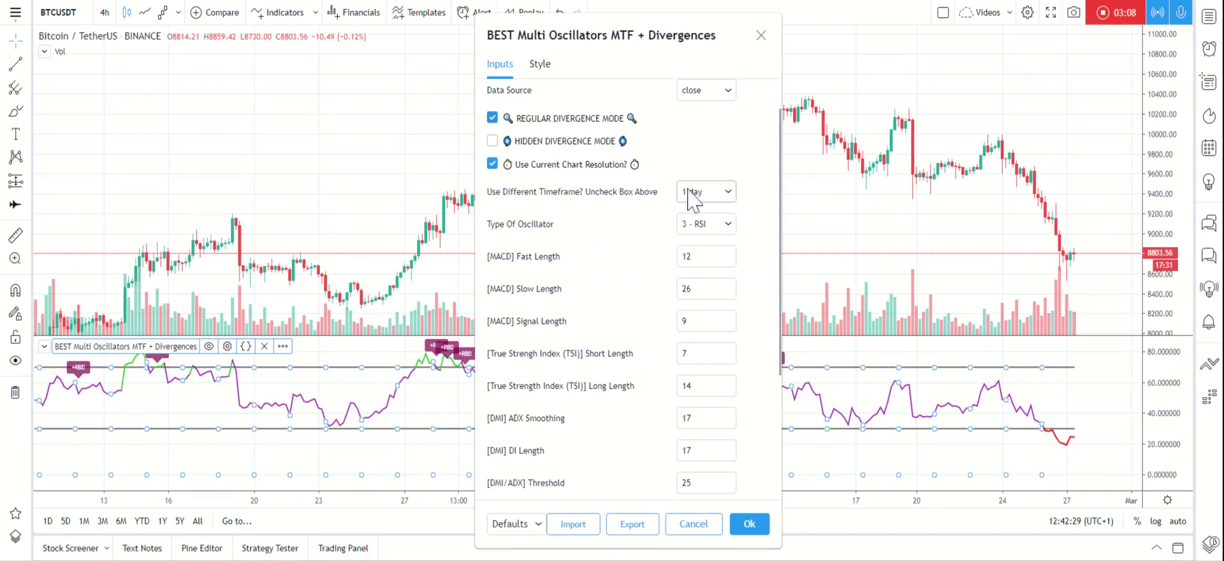
pyautogui.click(713, 227)
pyautogui.click(706, 191)
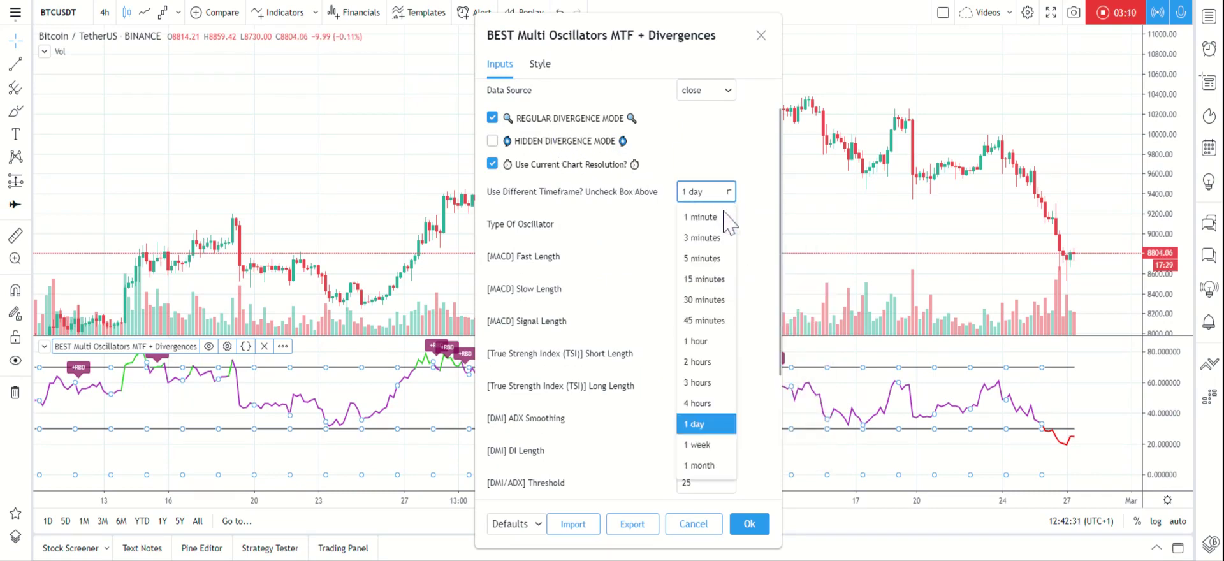
pyautogui.click(819, 294)
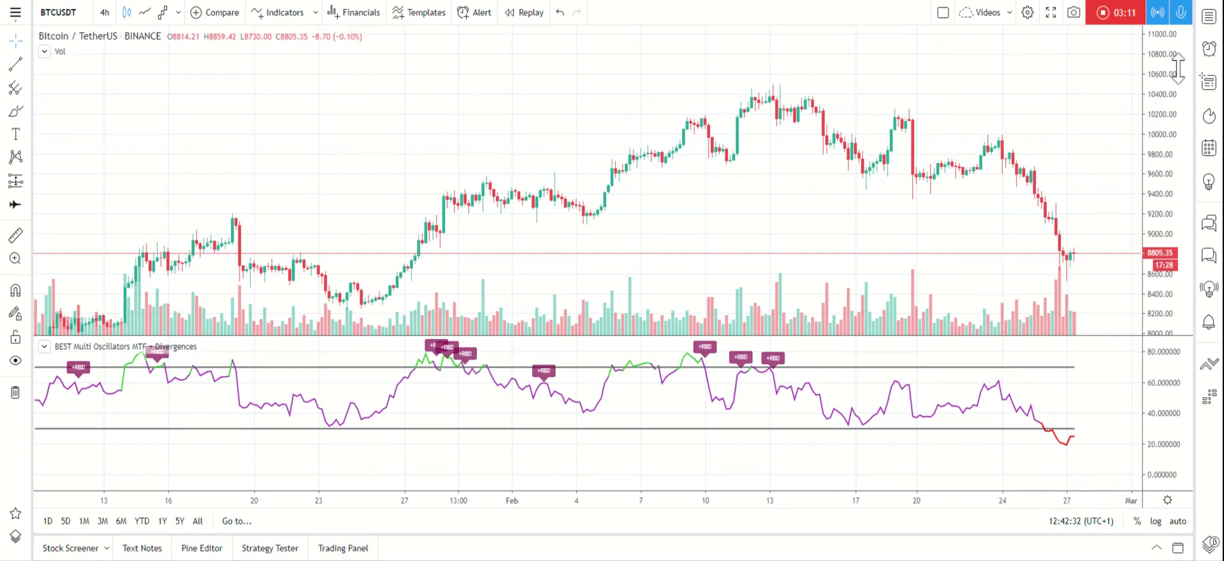
pyautogui.click(1211, 51)
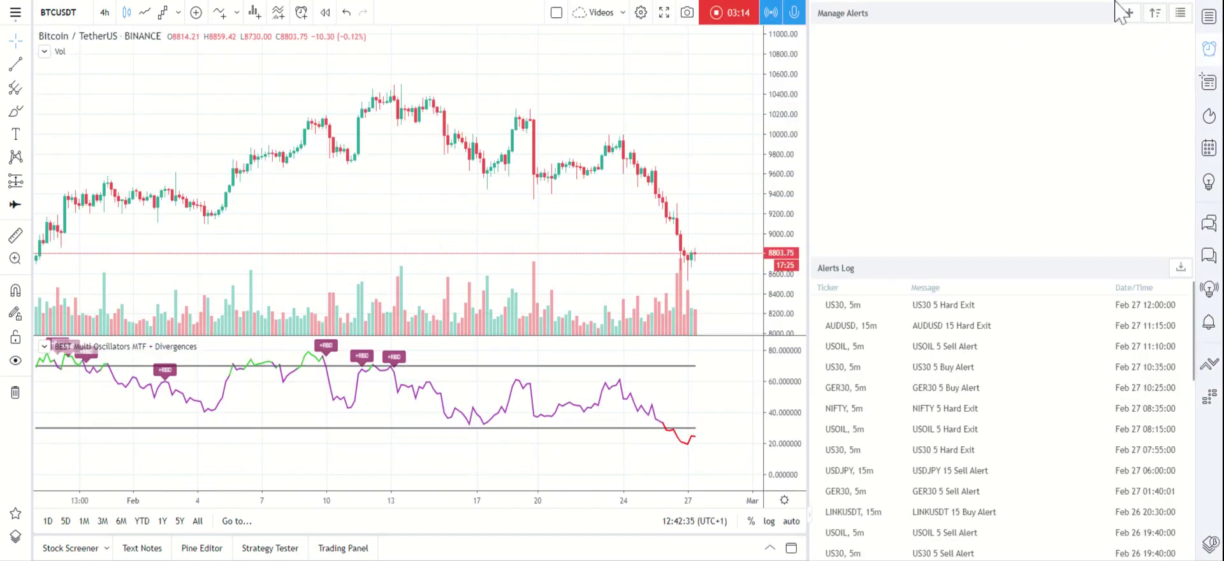
# Create a new alert conditioned on BEST Multi Oscillators, then reopen the indicator's settings.
pyautogui.click(1128, 14)
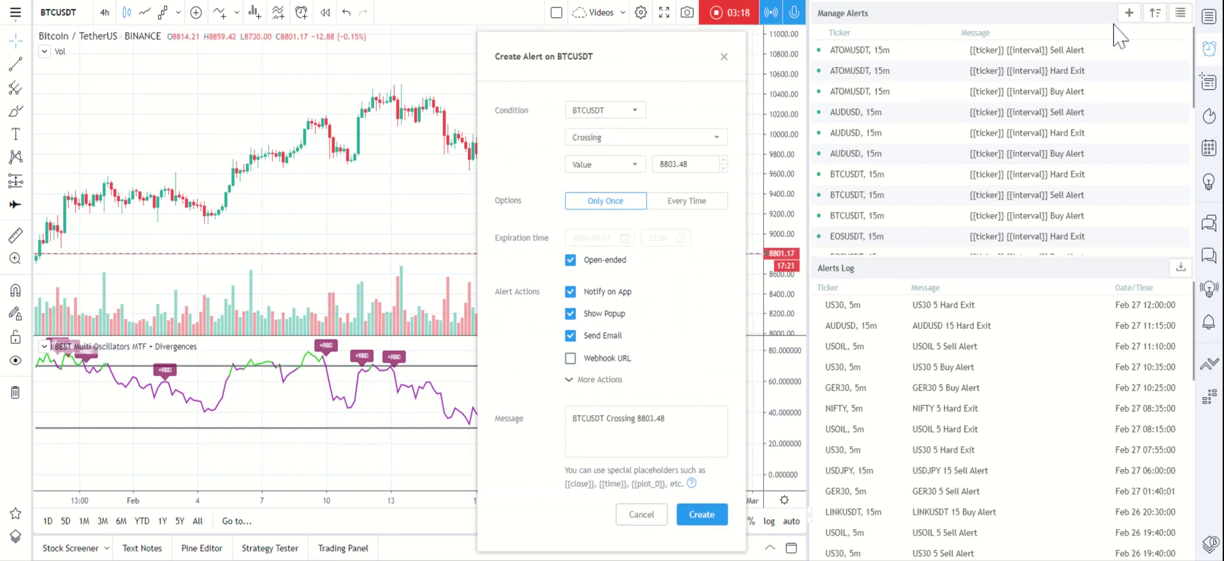
pyautogui.click(579, 113)
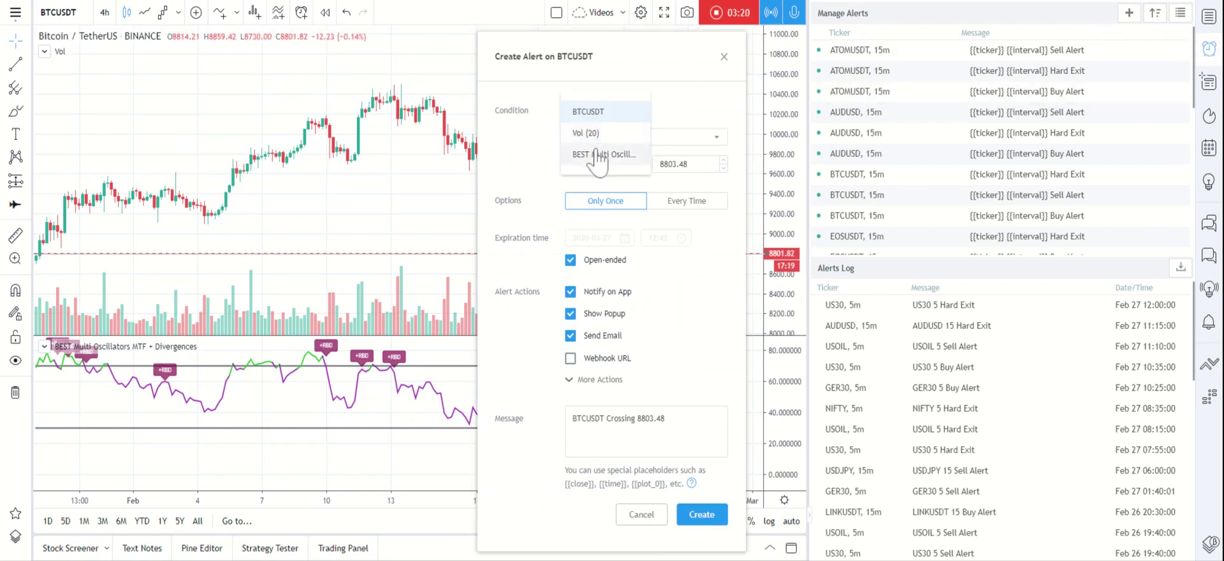
pyautogui.click(590, 153)
pyautogui.click(634, 135)
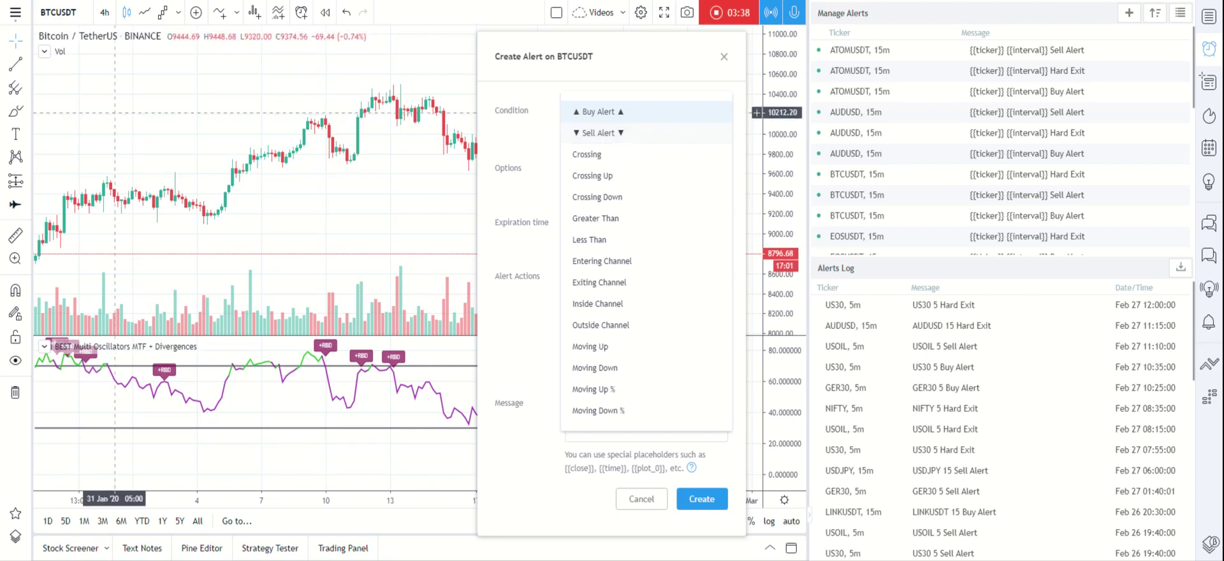
pyautogui.click(227, 347)
pyautogui.scroll(-5, 561, 306)
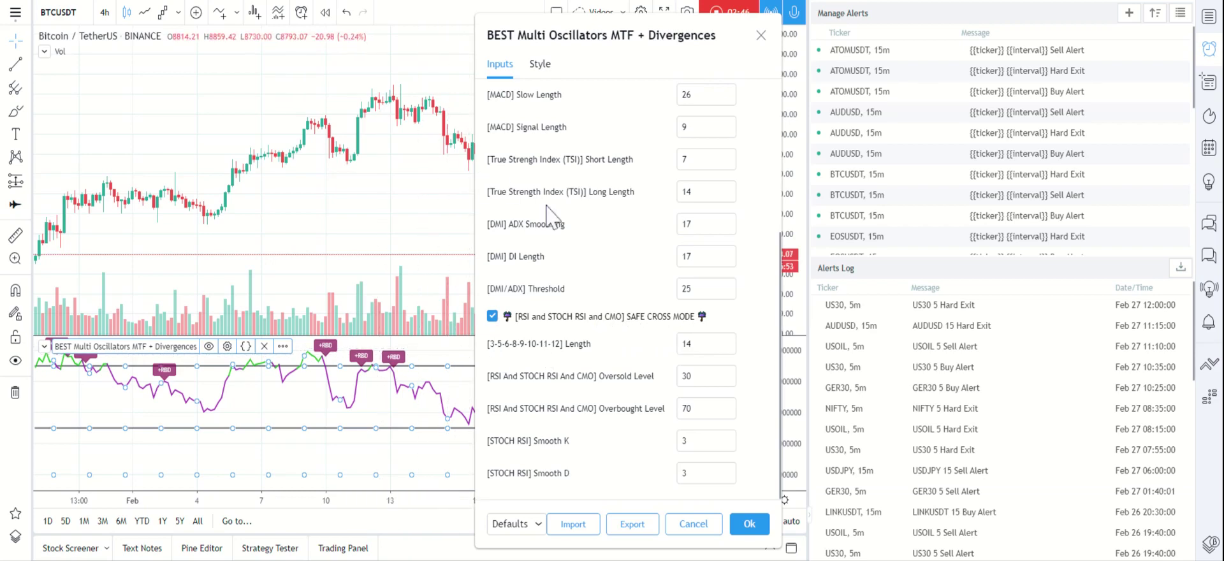
# Review the indicator inputs, then cancel the Buy Alert without creating it.
pyautogui.scroll(3, 561, 210)
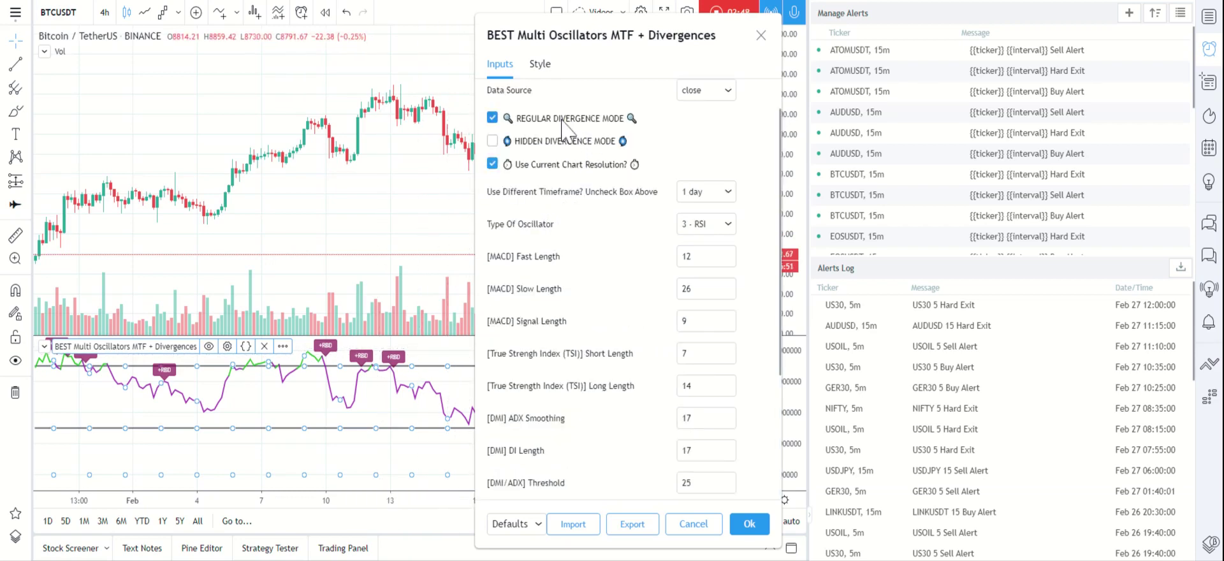
pyautogui.scroll(-3, 586, 347)
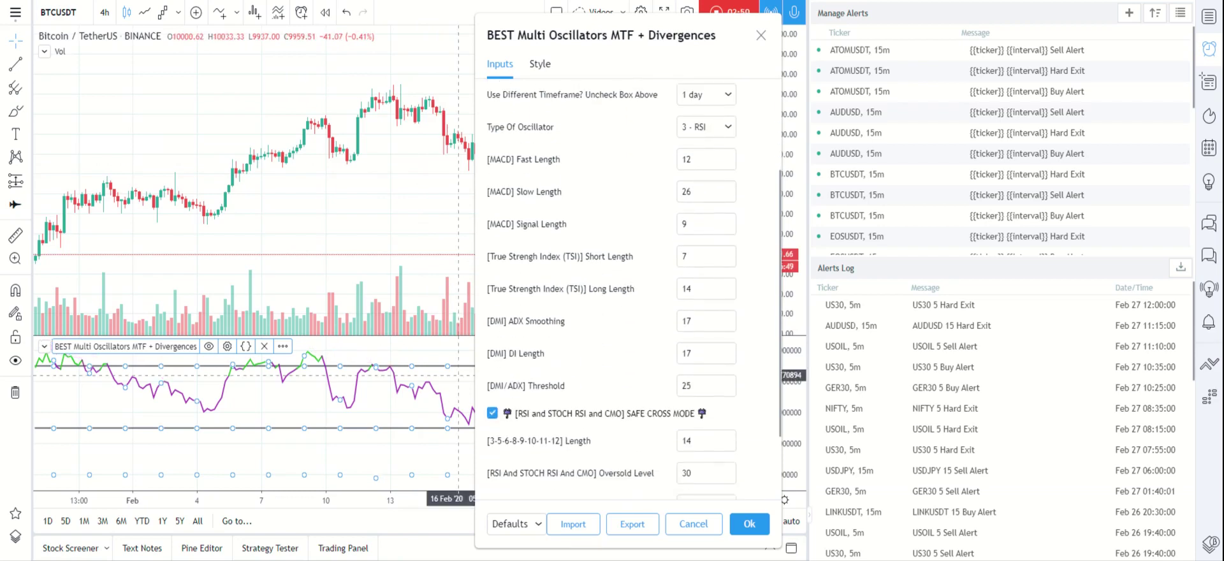
pyautogui.scroll(-3, 548, 395)
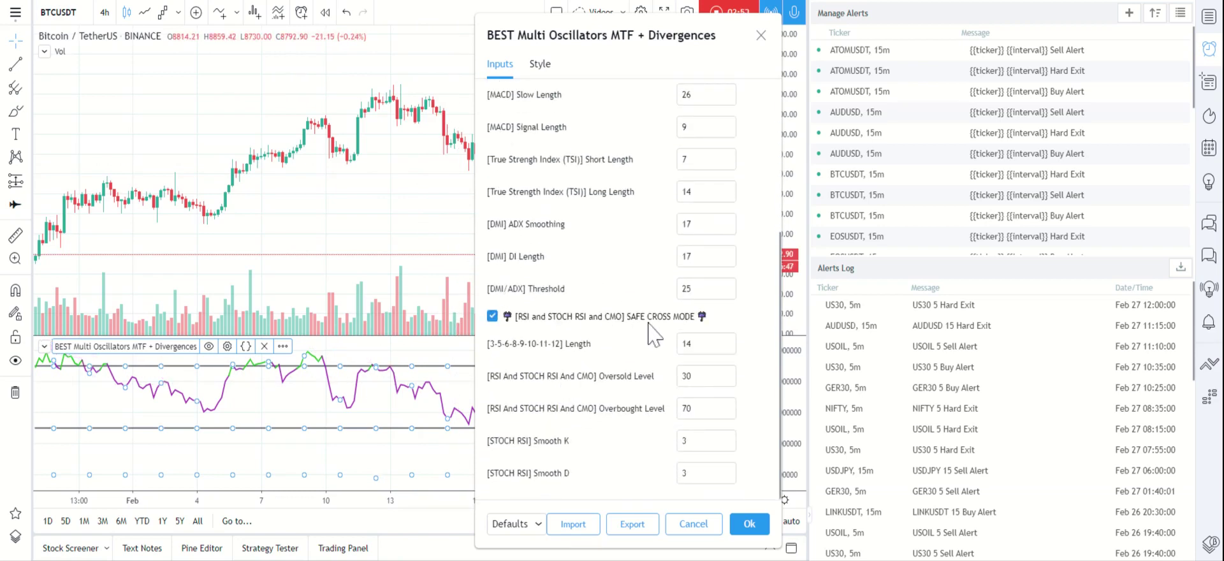
pyautogui.scroll(5, 649, 333)
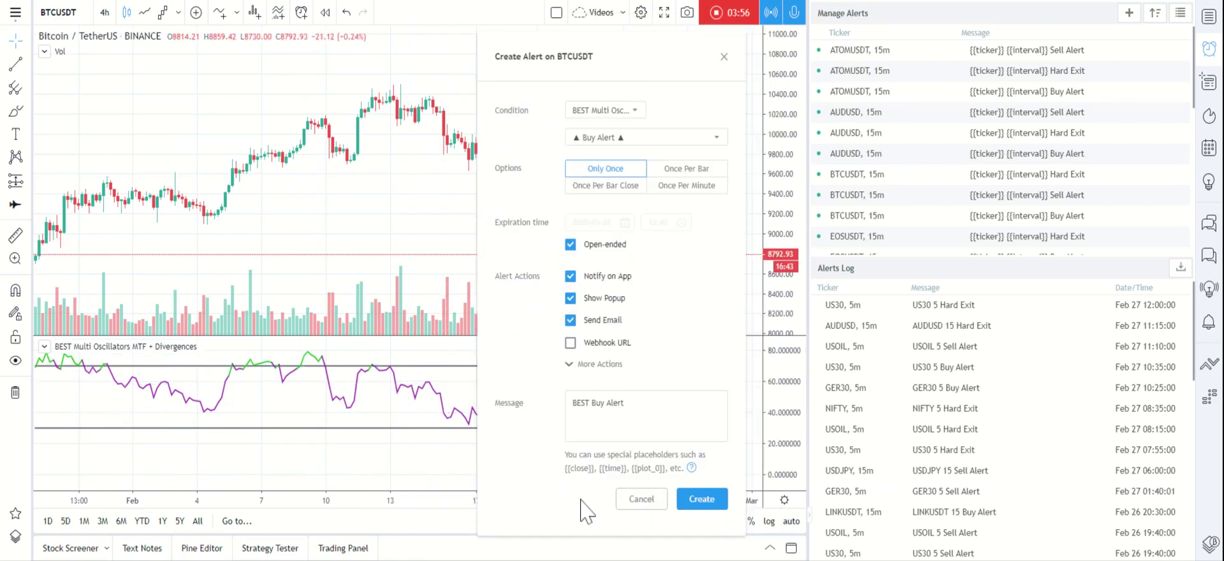
pyautogui.click(627, 498)
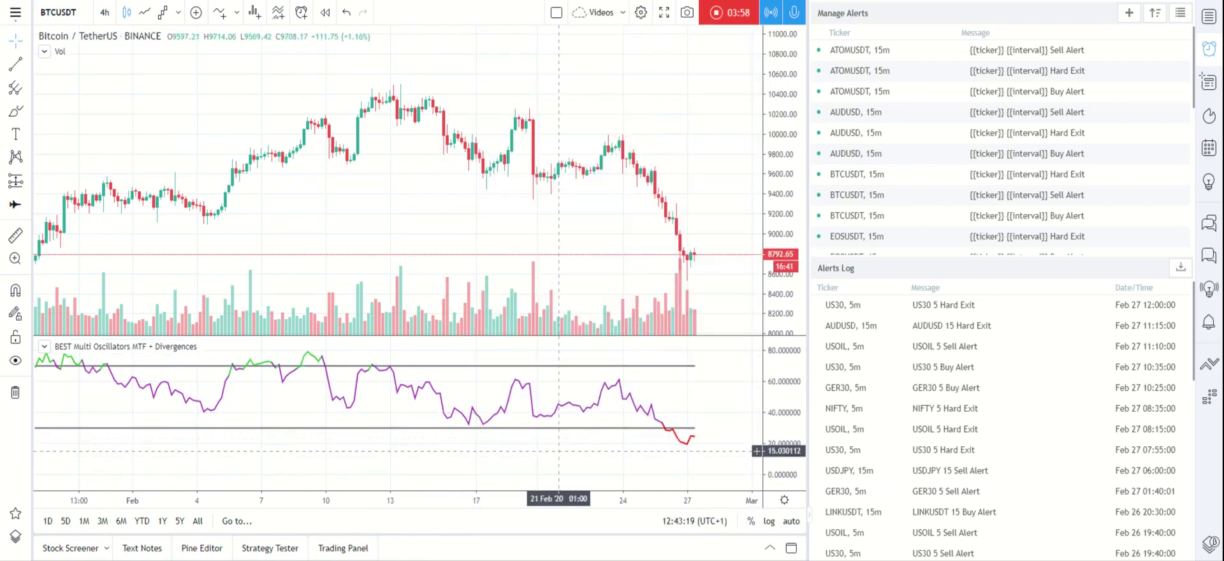
pyautogui.moveTo(203, 408); pyautogui.dragTo(637, 403)
# Pan the chart to late December through late January, glancing at the indicator settings.
pyautogui.moveTo(347, 408); pyautogui.dragTo(617, 424)
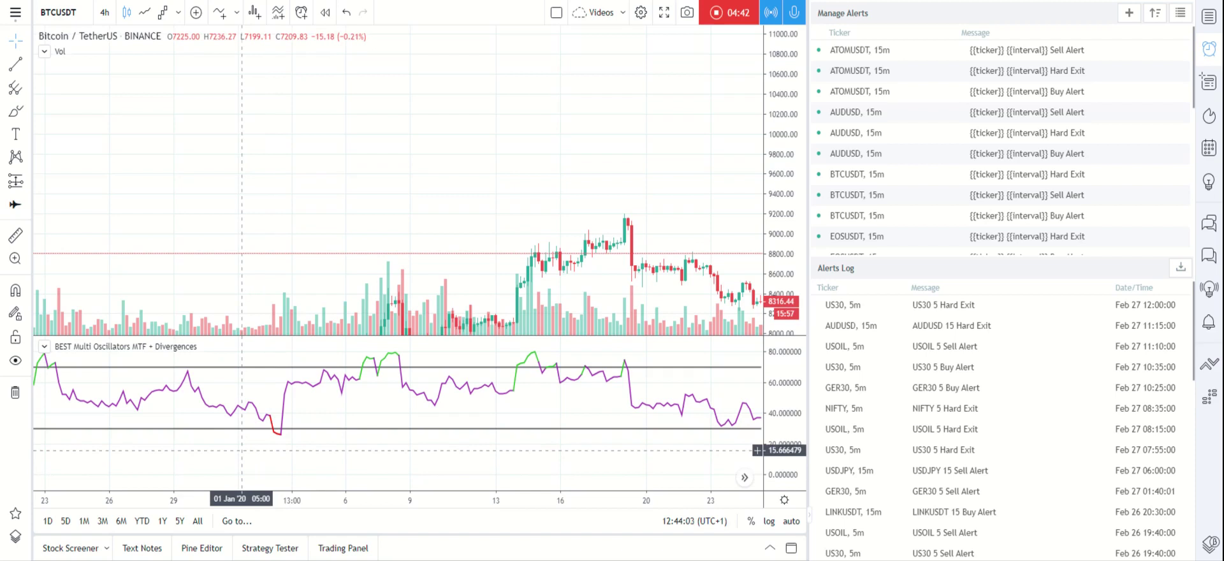
pyautogui.click(227, 346)
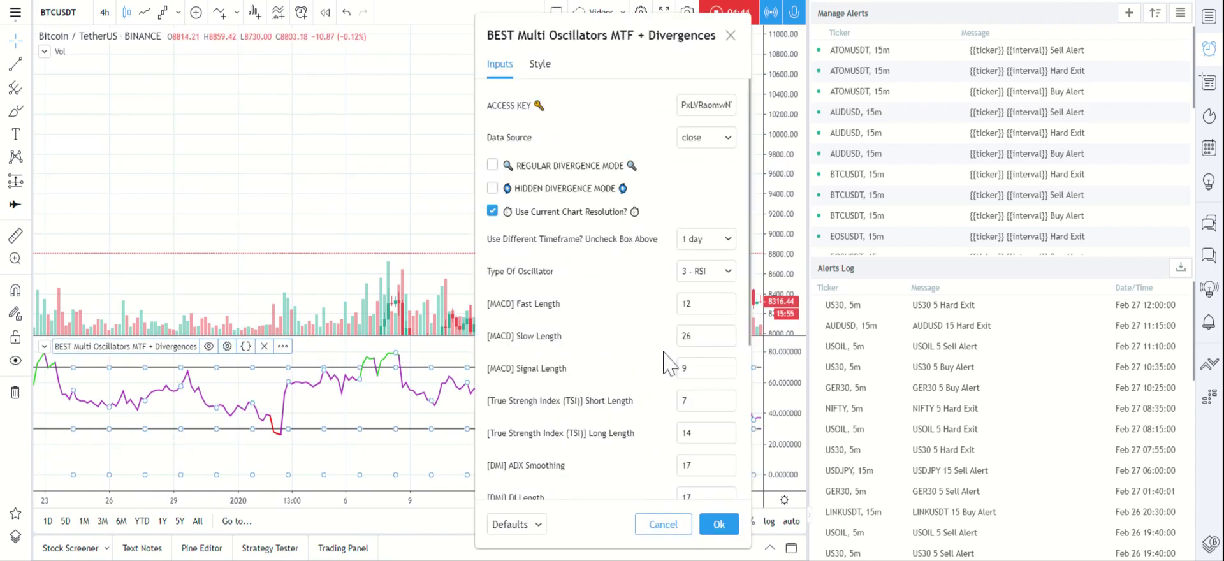
pyautogui.press('Escape')
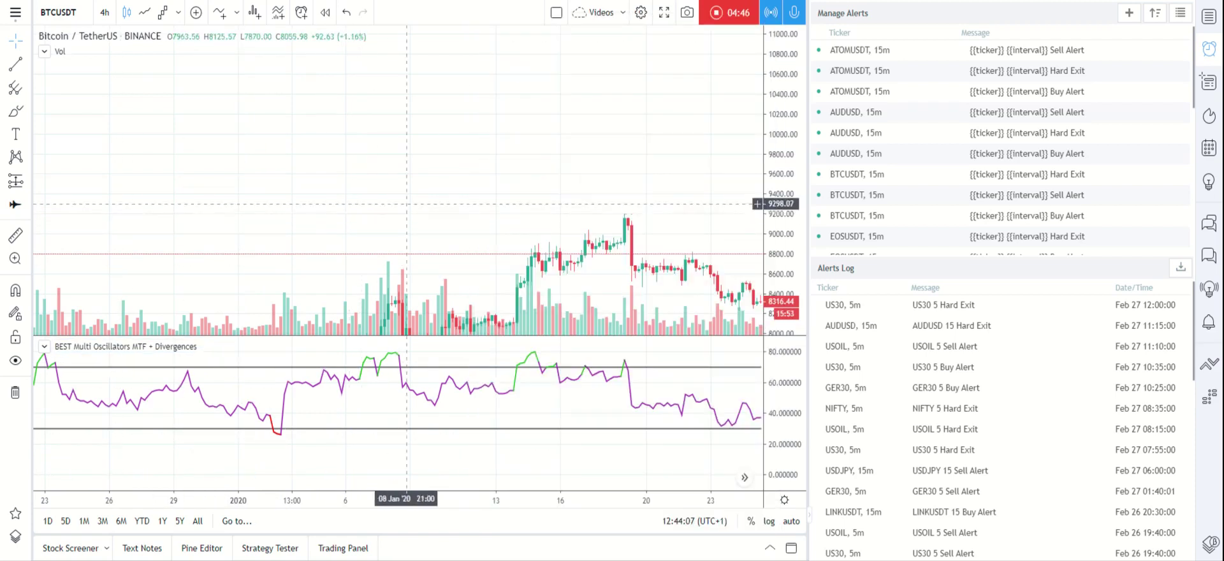